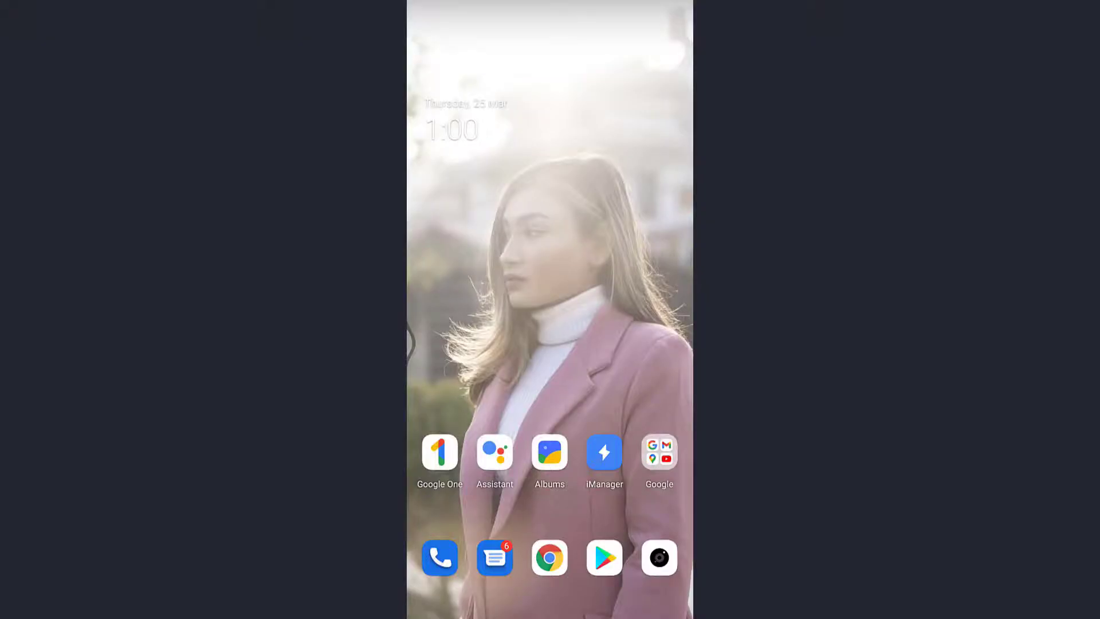
# Step: Swipe through the home screen pages to reach and launch the Outlook app
pyautogui.moveTo(635, 310); pyautogui.dragTo(464, 309)
pyautogui.moveTo(636, 310); pyautogui.dragTo(464, 310)
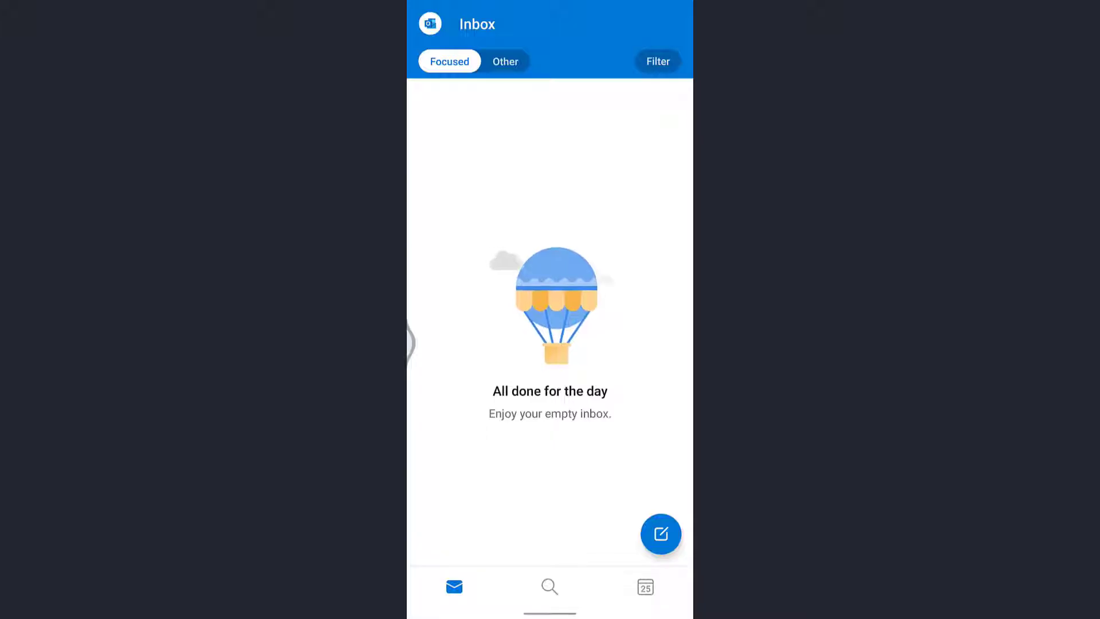
# Step: Start a new message with subject 'For job' and body 'I am interested.'
pyautogui.click(660, 534)
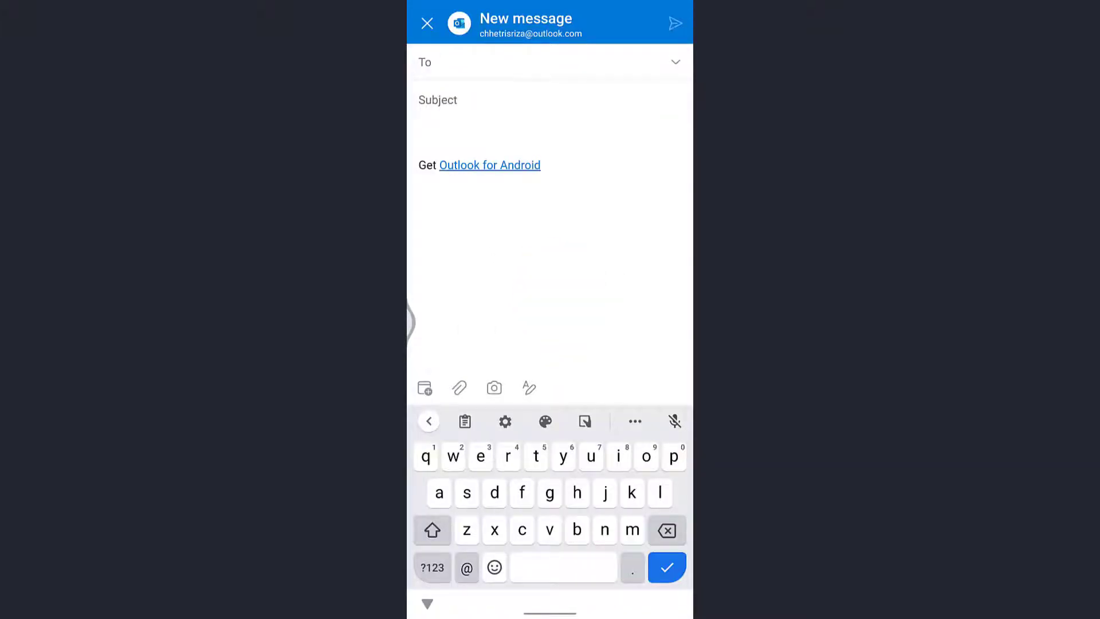
pyautogui.write('tech')
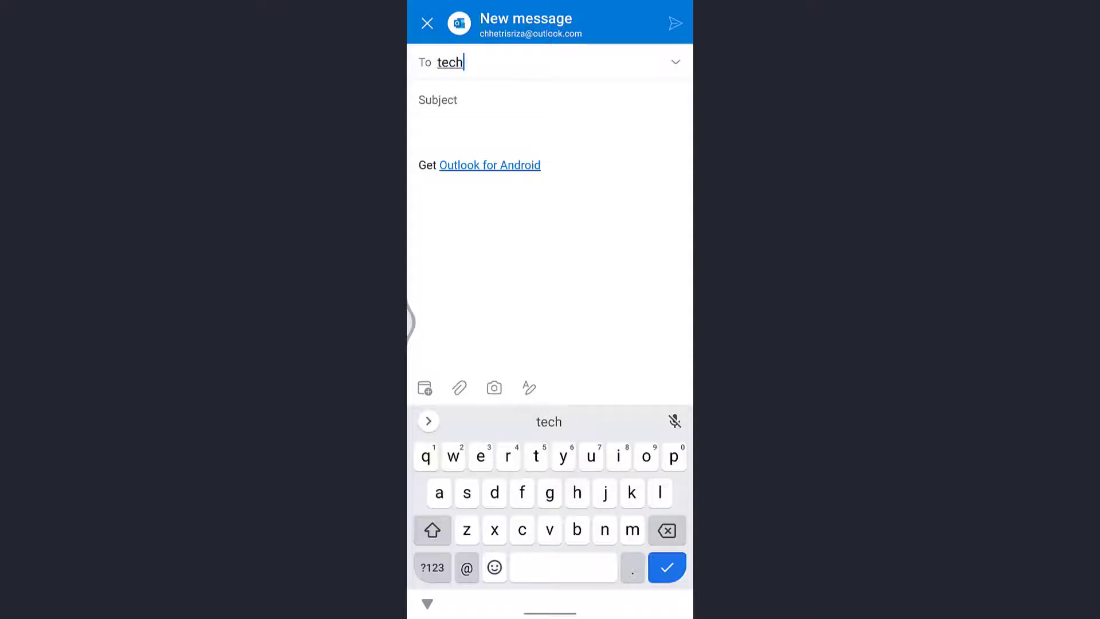
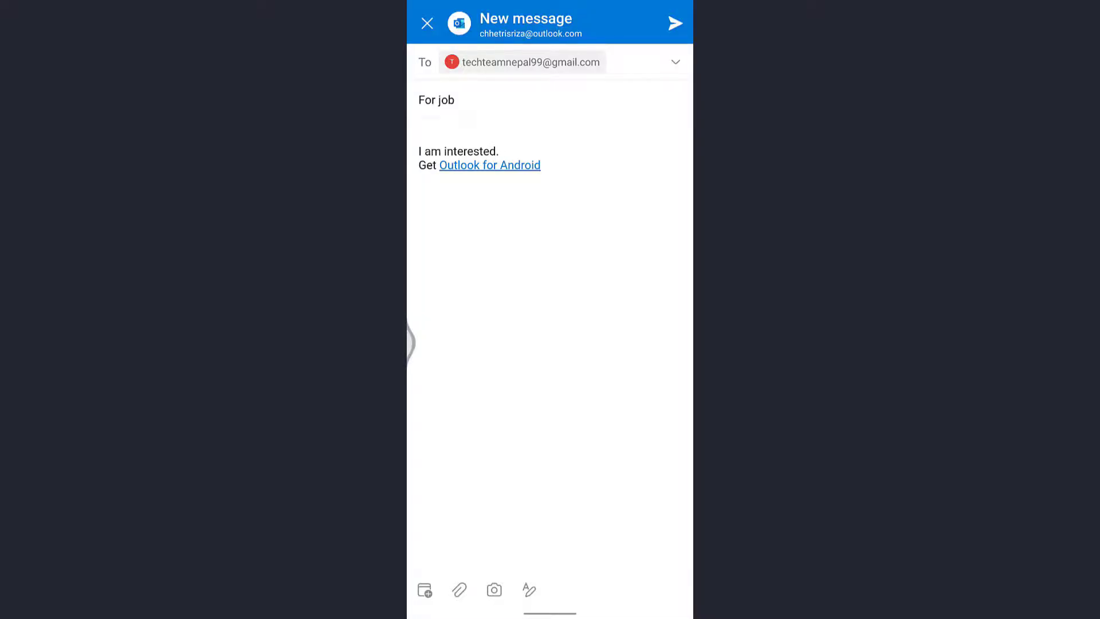
# Step: Open the phone's media photo grid from the compose camera to choose a picture
pyautogui.click(494, 590)
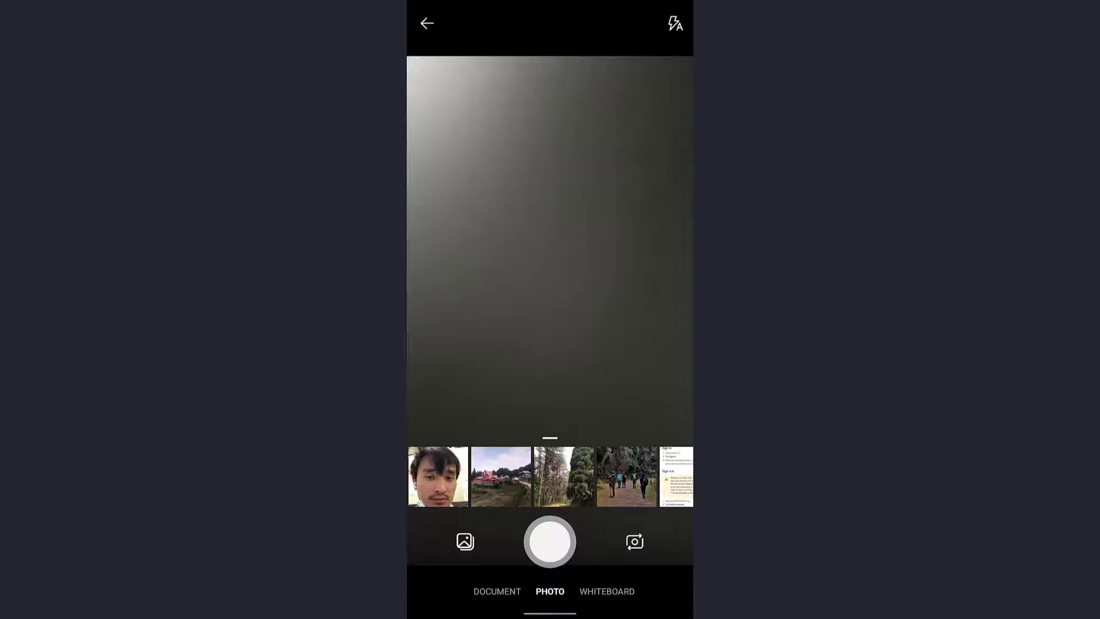
pyautogui.moveTo(602, 477); pyautogui.dragTo(498, 476)
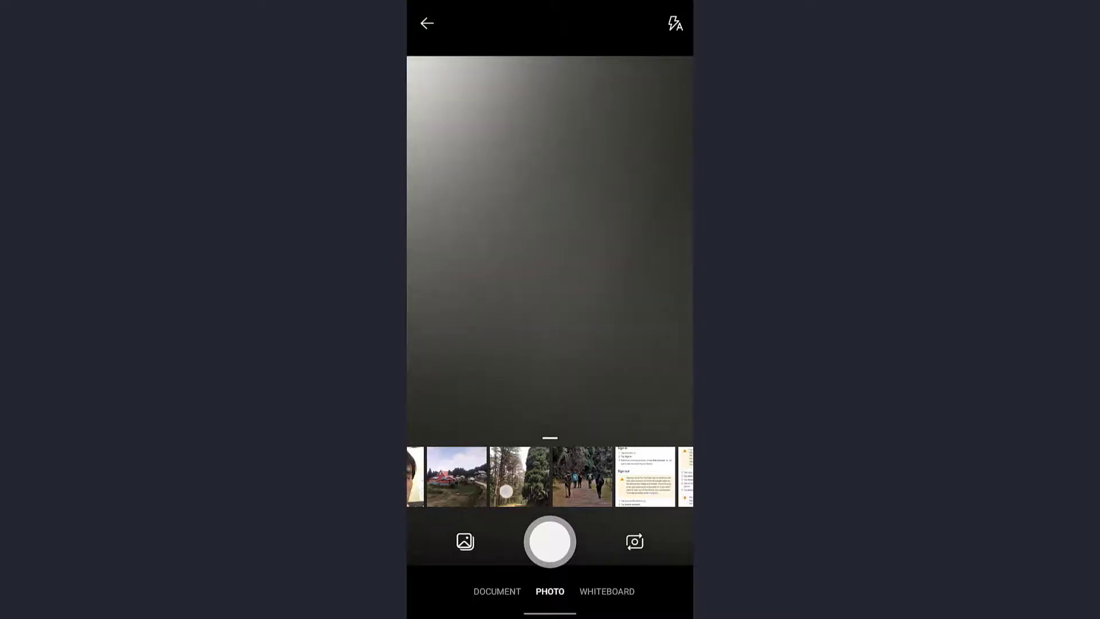
pyautogui.click(465, 541)
pyautogui.scroll(-10, 550, 326)
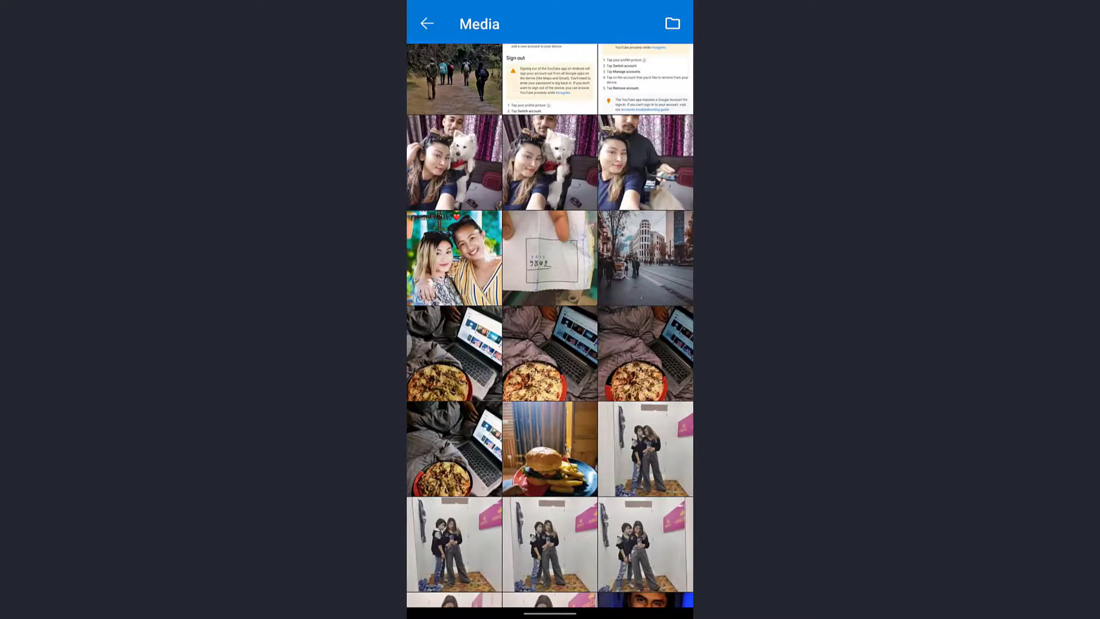
pyautogui.scroll(-10, 550, 326)
pyautogui.scroll(-10, 550, 325)
pyautogui.scroll(-10, 550, 326)
pyautogui.scroll(-10, 550, 343)
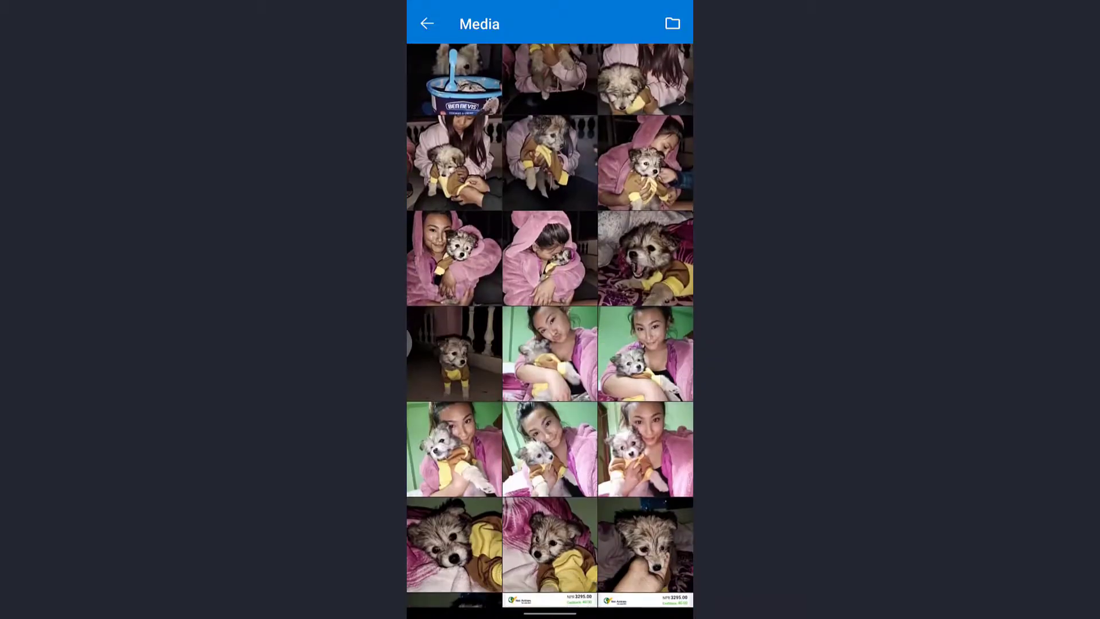
pyautogui.scroll(-10, 550, 344)
pyautogui.scroll(-5, 576, 453)
pyautogui.scroll(-5, 577, 453)
pyautogui.scroll(-5, 593, 501)
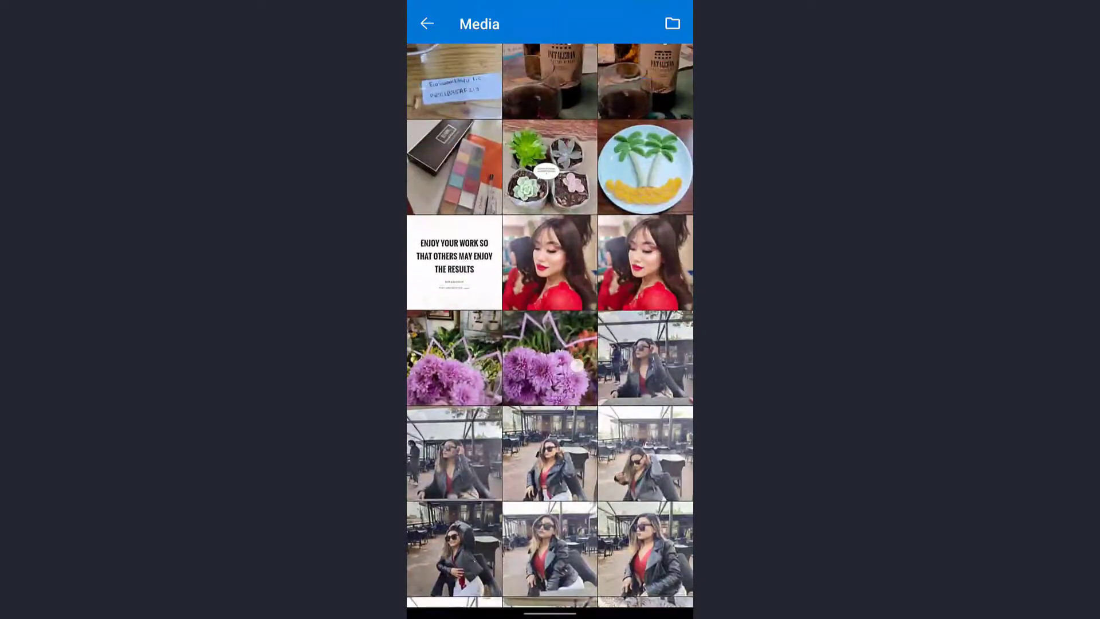
pyautogui.scroll(2, 577, 375)
pyautogui.scroll(1, 576, 376)
pyautogui.scroll(1, 571, 357)
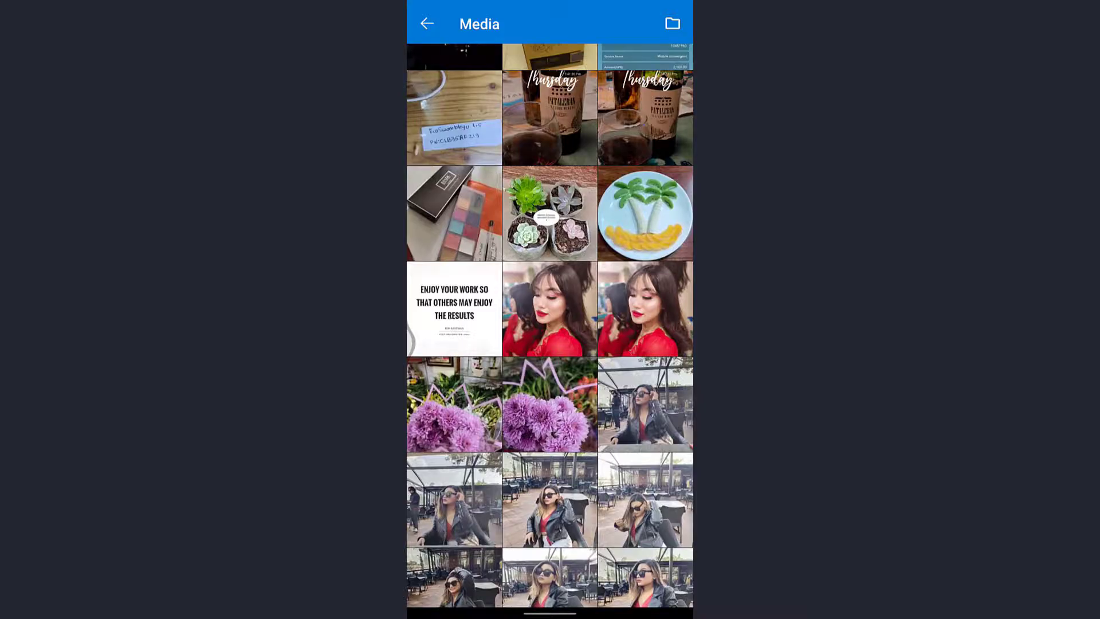
# Step: Select the 'Enjoy your work so that others may enjoy the results' quote picture
pyautogui.click(454, 308)
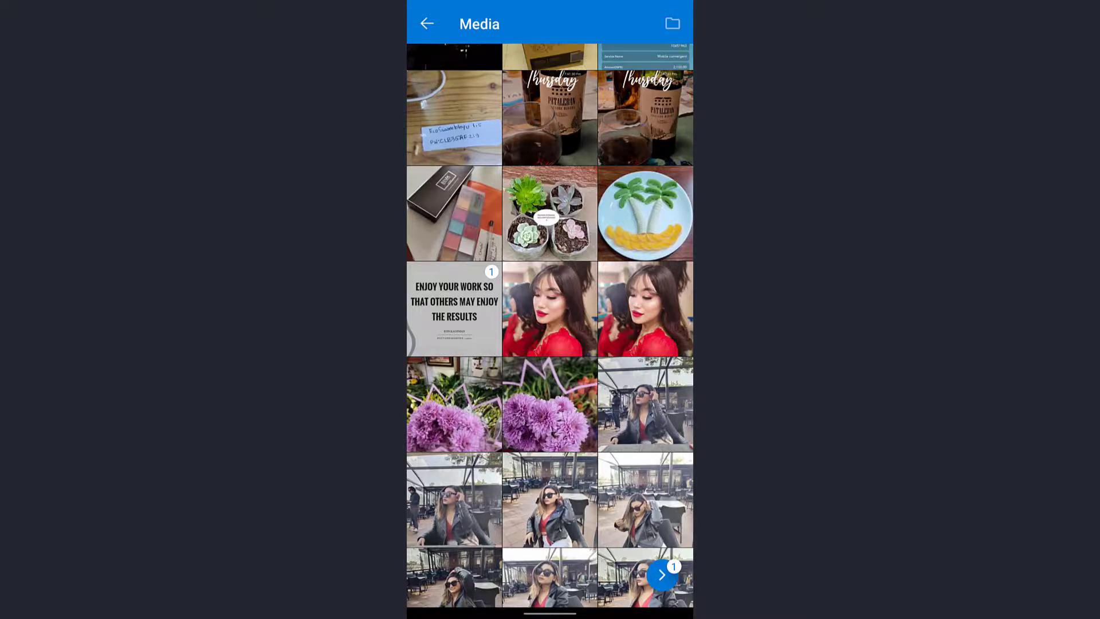
# Step: Insert the chosen quote picture into the message body below 'I am interested.'
pyautogui.click(662, 573)
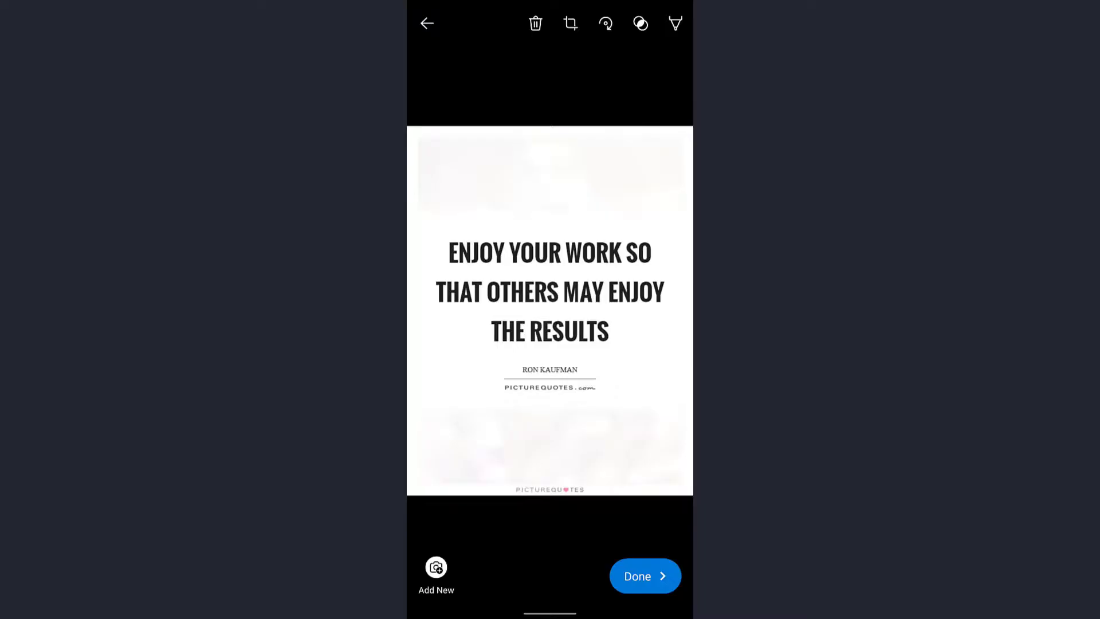
pyautogui.click(644, 576)
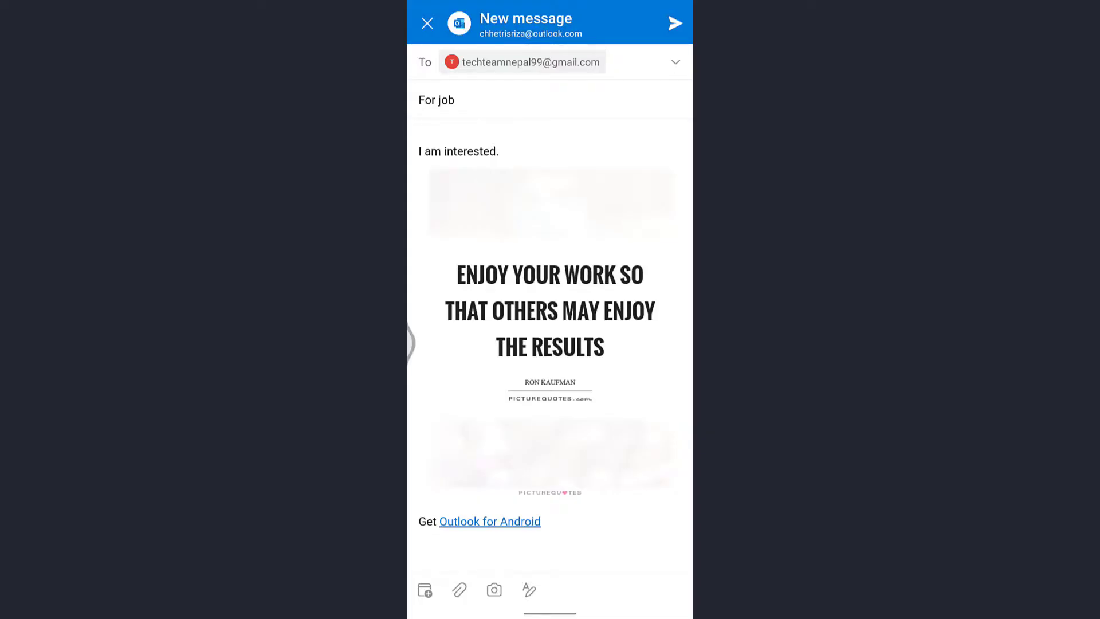
# Step: Send the job-inquiry email and return to the empty inbox
pyautogui.click(674, 24)
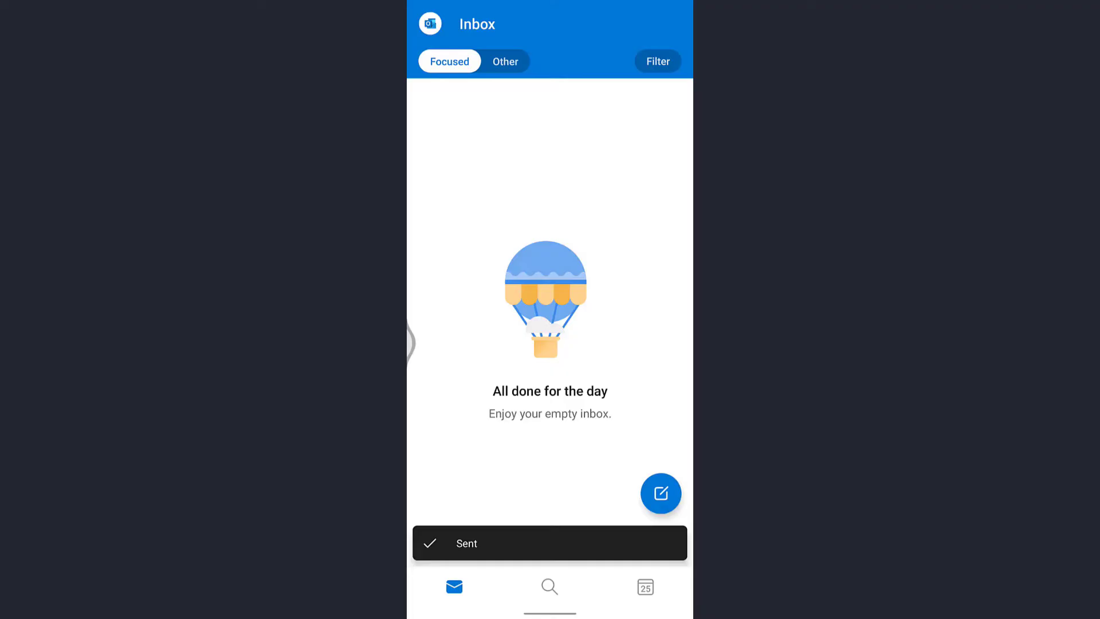